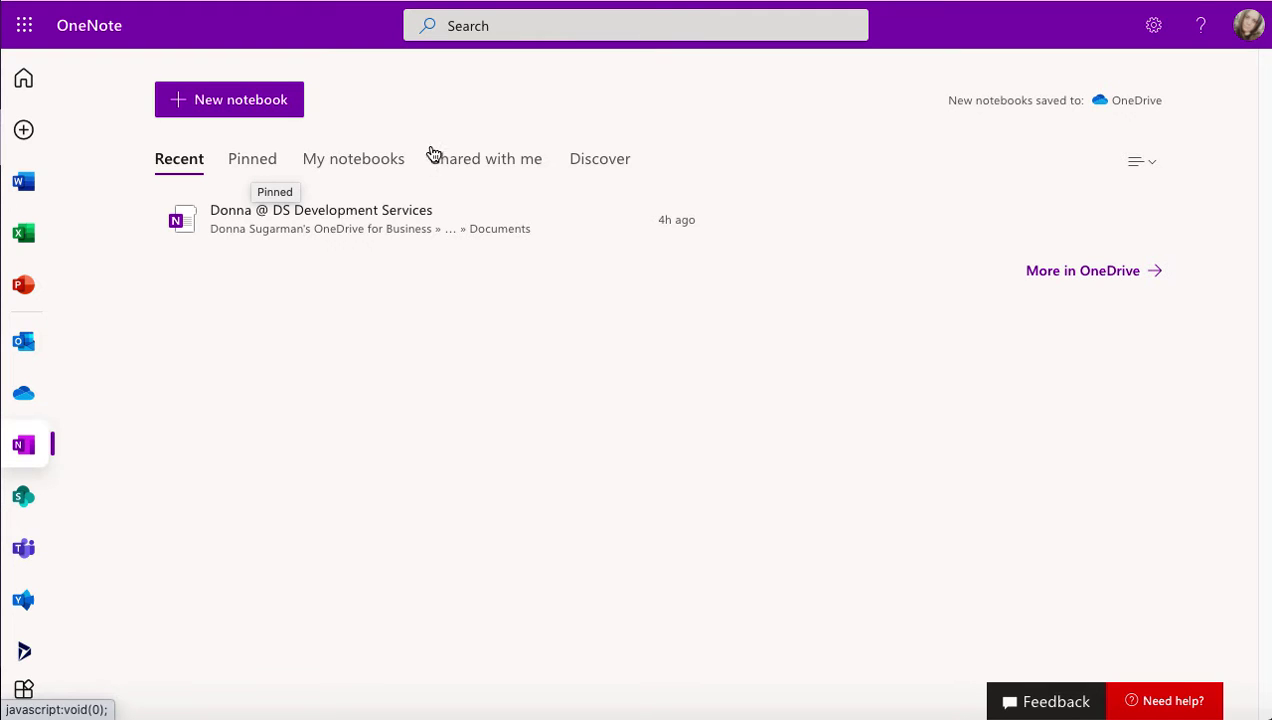
# - Open the 'Shared with me' list, which shows no shared notebooks
pyautogui.click(487, 166)
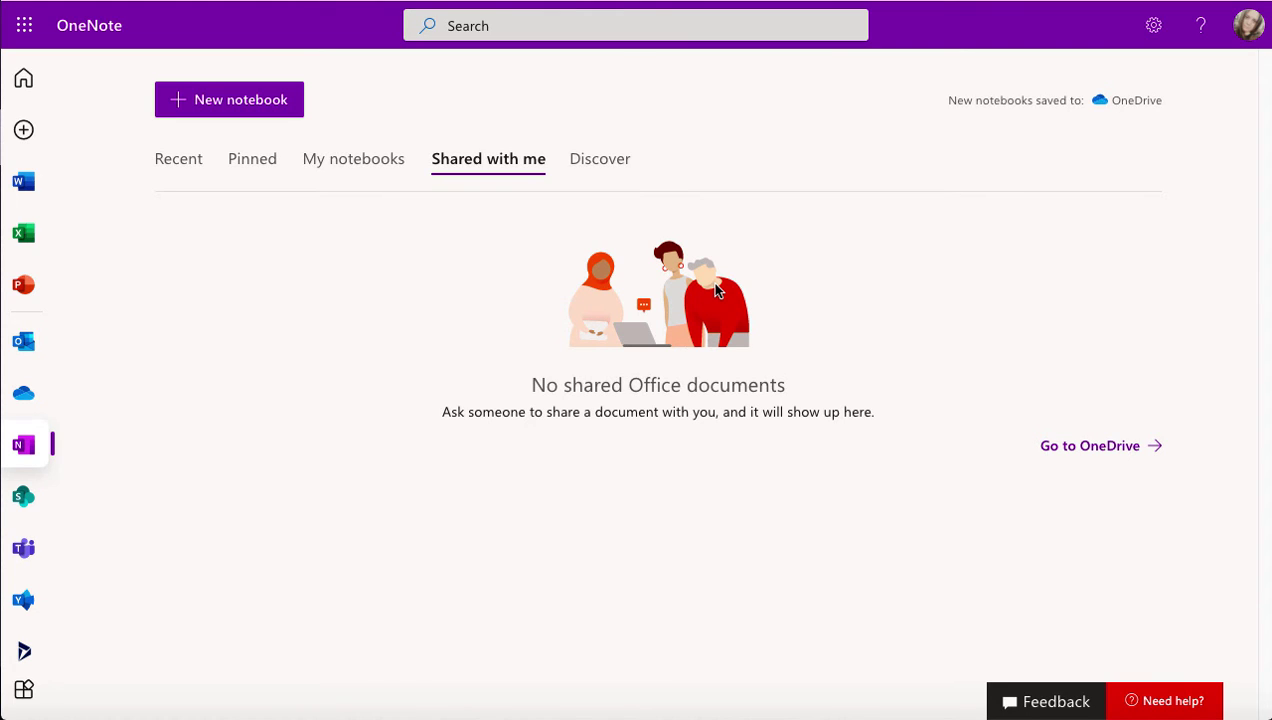
# - Create and open a new notebook named 'Test Notebook'
pyautogui.click(268, 113)
pyautogui.click(492, 340)
pyautogui.write('Test Notebook')
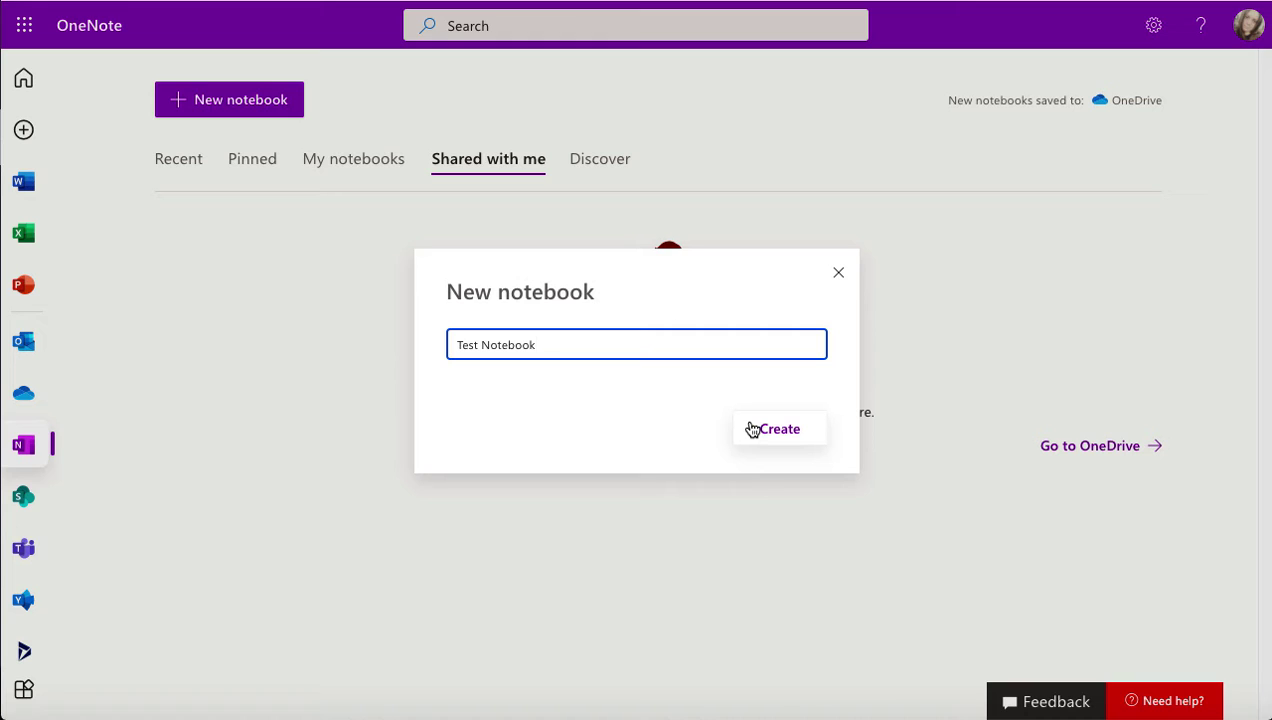
pyautogui.click(766, 429)
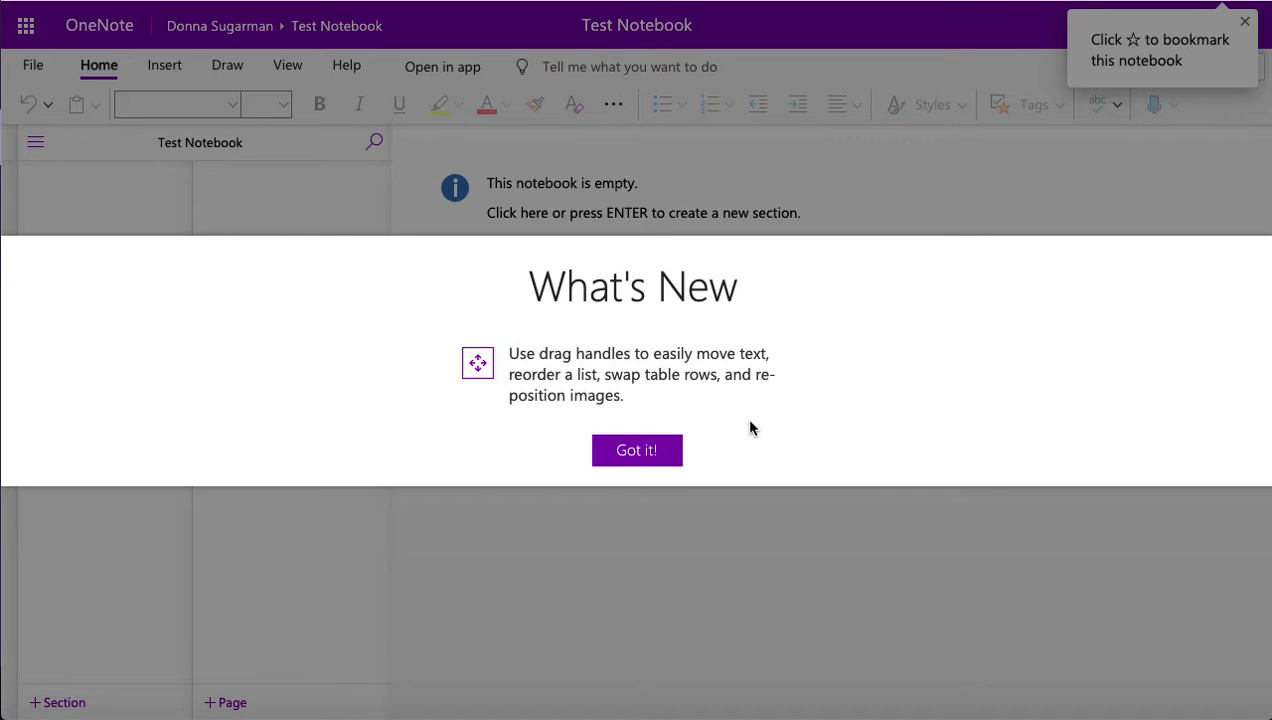
# - Dismiss the What's New notice and the bookmarking tip
pyautogui.click(612, 455)
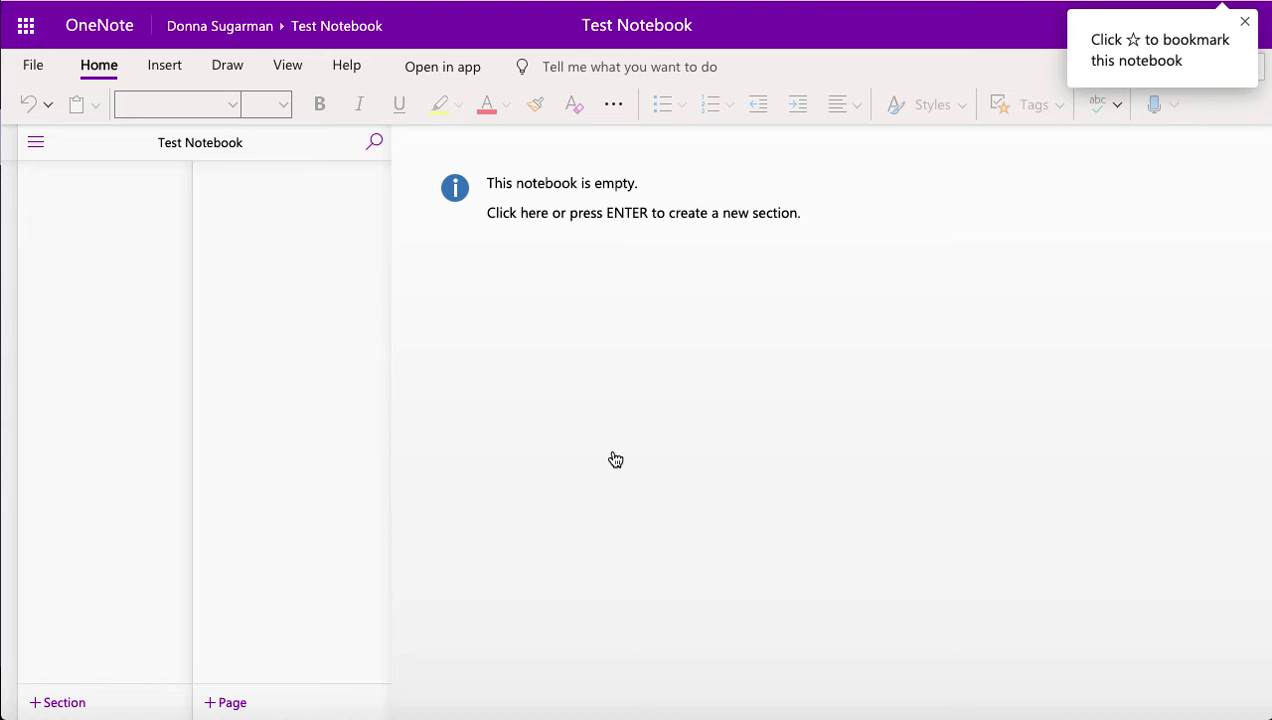
pyautogui.click(1245, 22)
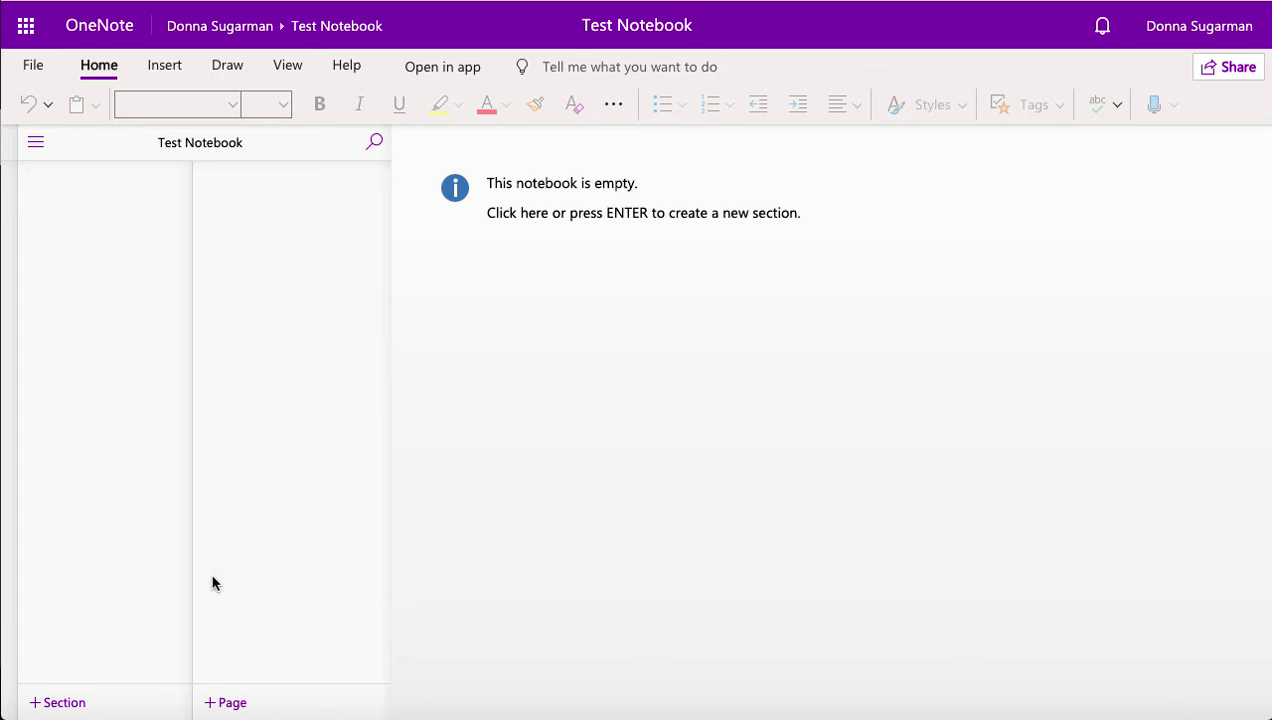
# - Add a section named 'project a' to Test Notebook
pyautogui.click(70, 702)
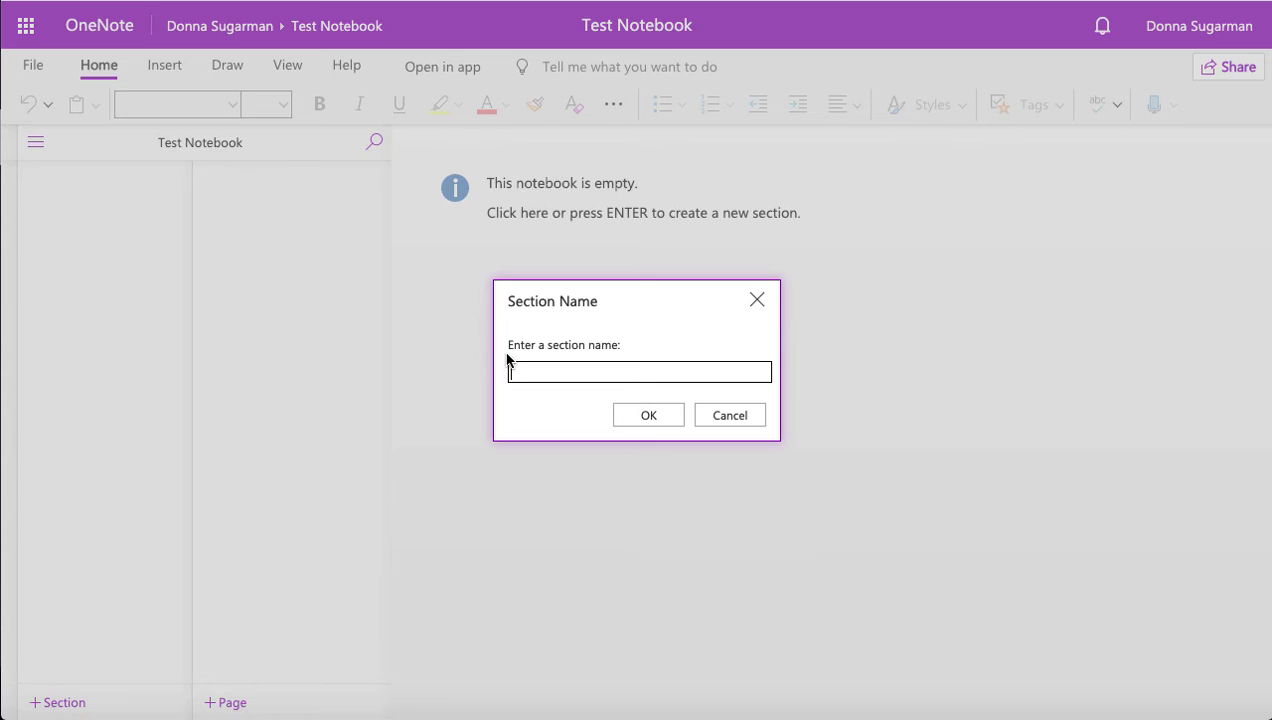
pyautogui.write('project a')
pyautogui.click(656, 418)
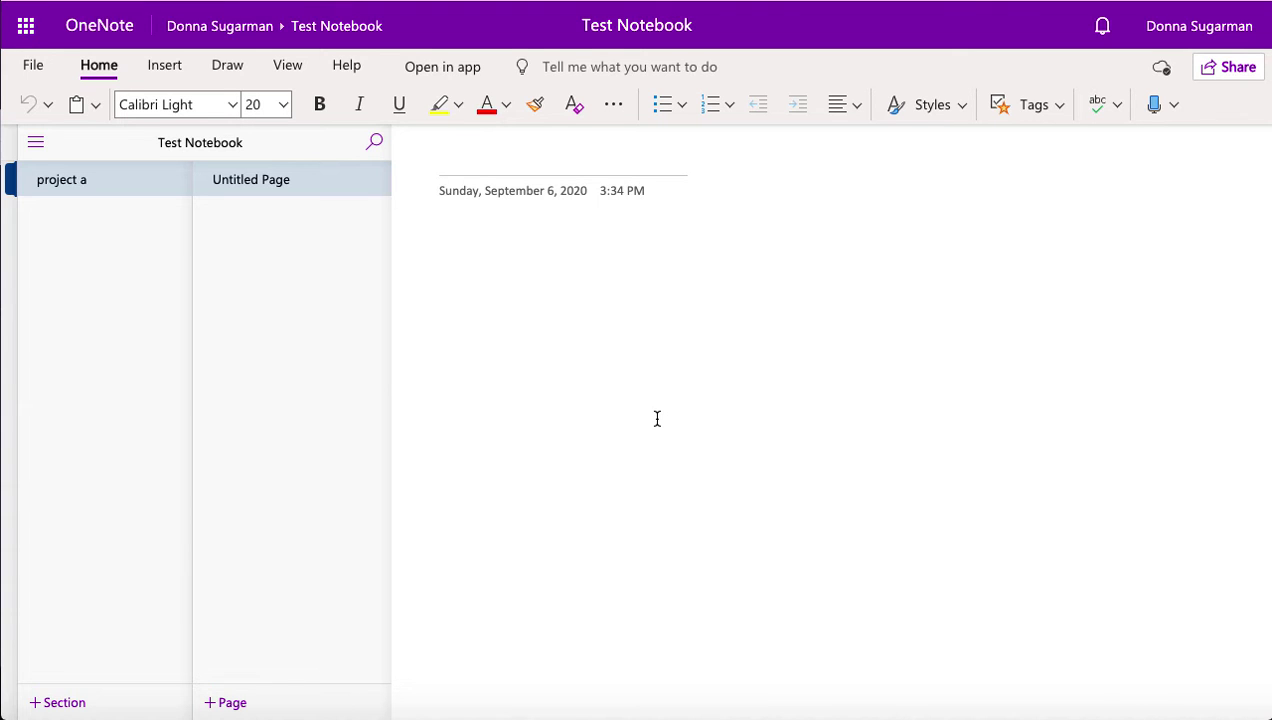
# - Enter 'Page 1' as the title of the Untitled Page
pyautogui.write('Page 1')
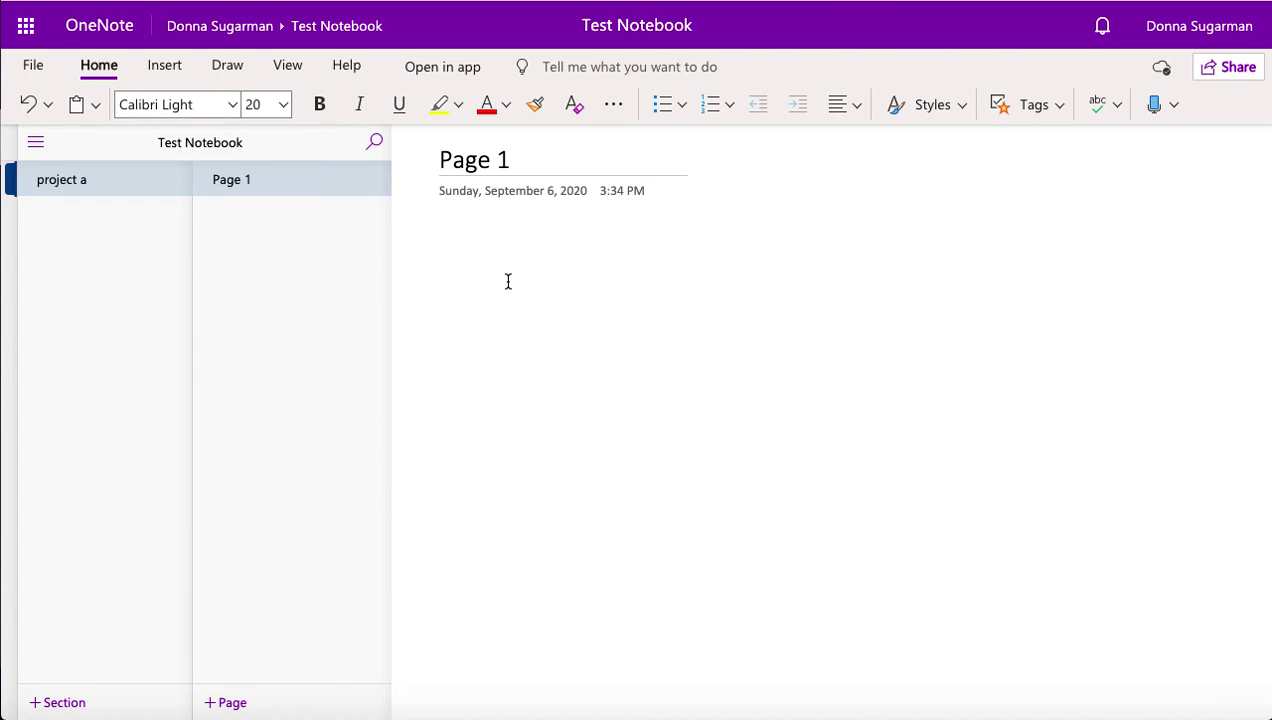
# - Write 'Type something in' in the page body, fixing the 'Tyeo' typo
pyautogui.click(467, 249)
pyautogui.write('Tyeo som')
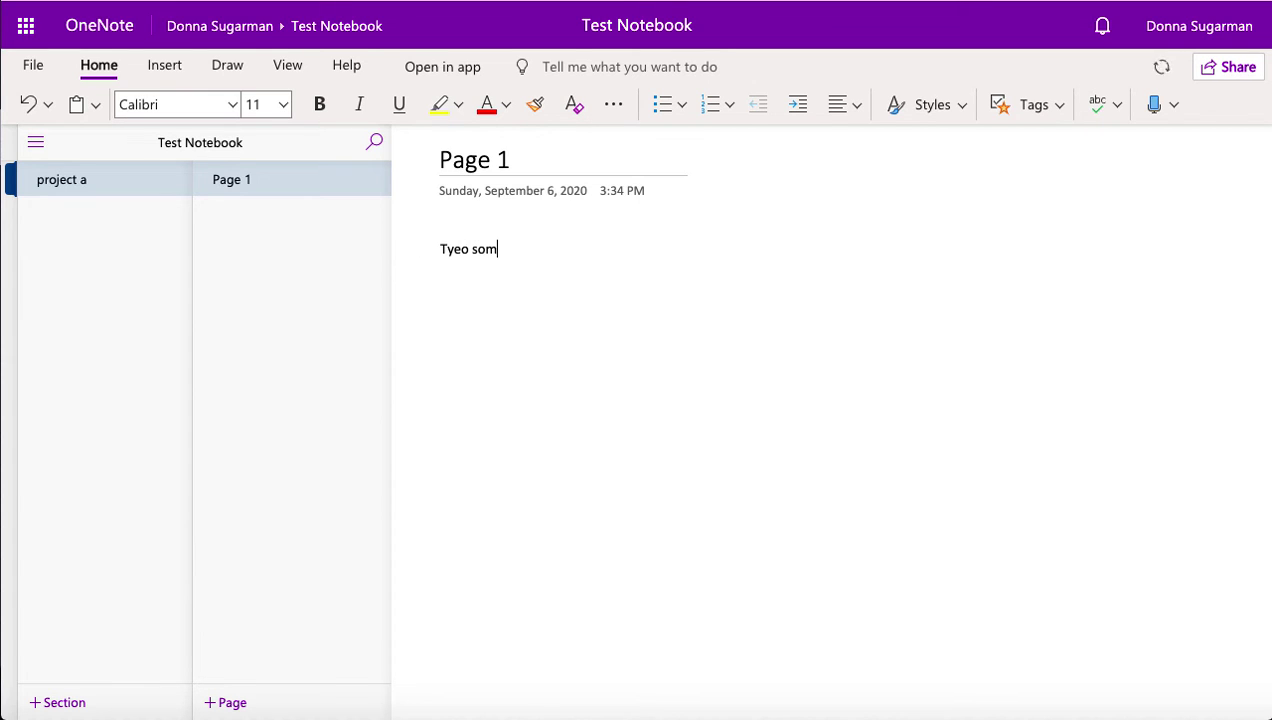
pyautogui.write('ething in')
pyautogui.click(465, 249)
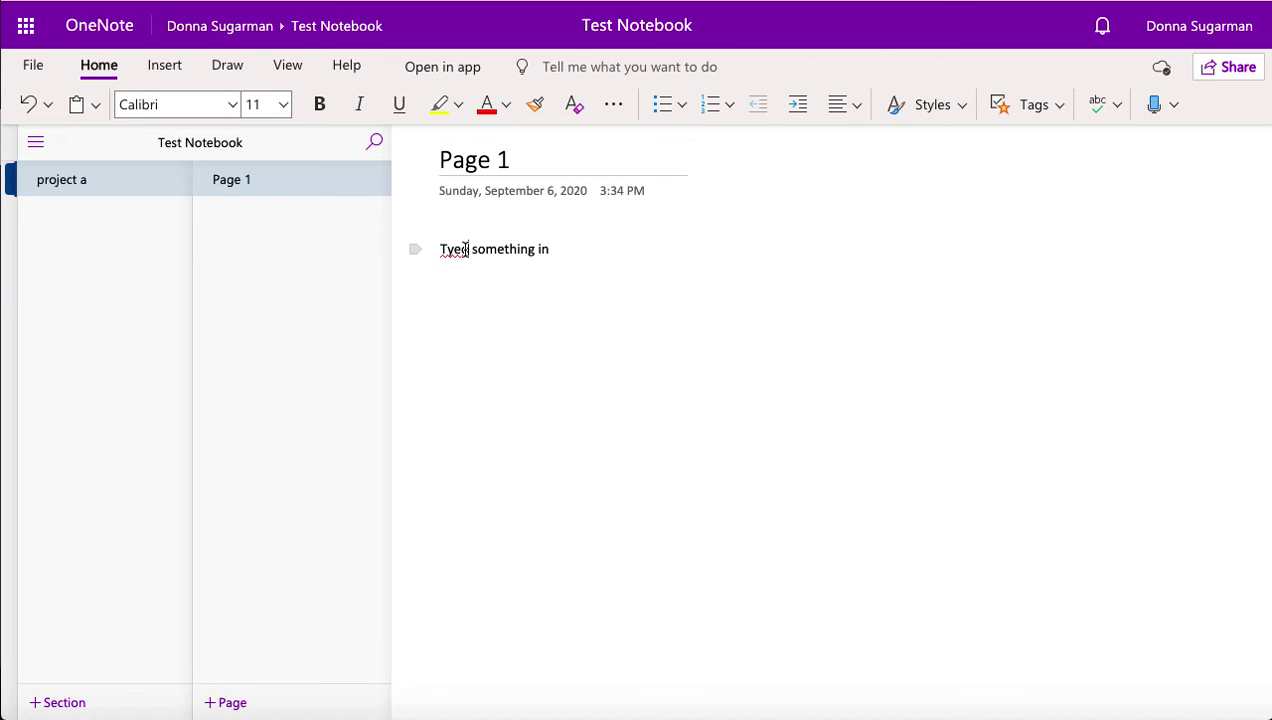
pyautogui.press('BackSpace')
pyautogui.write('po')
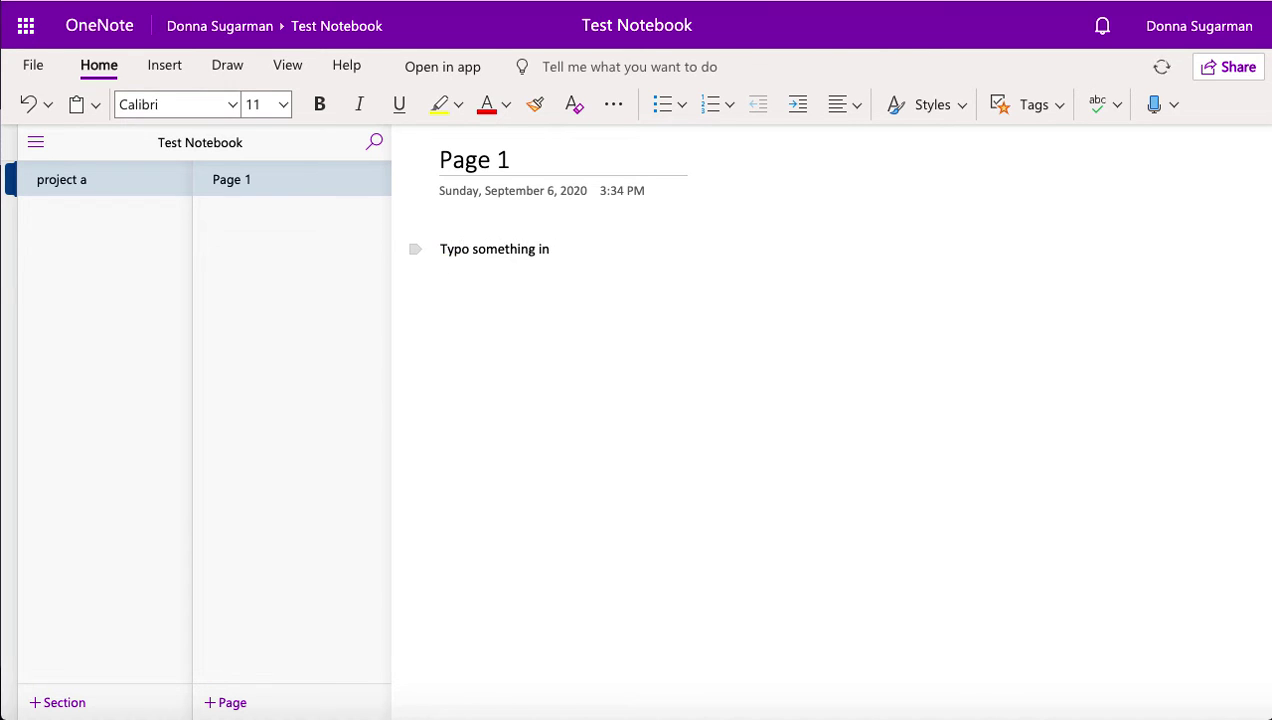
pyautogui.press('BackSpace')
pyautogui.write('e')
pyautogui.click(577, 247)
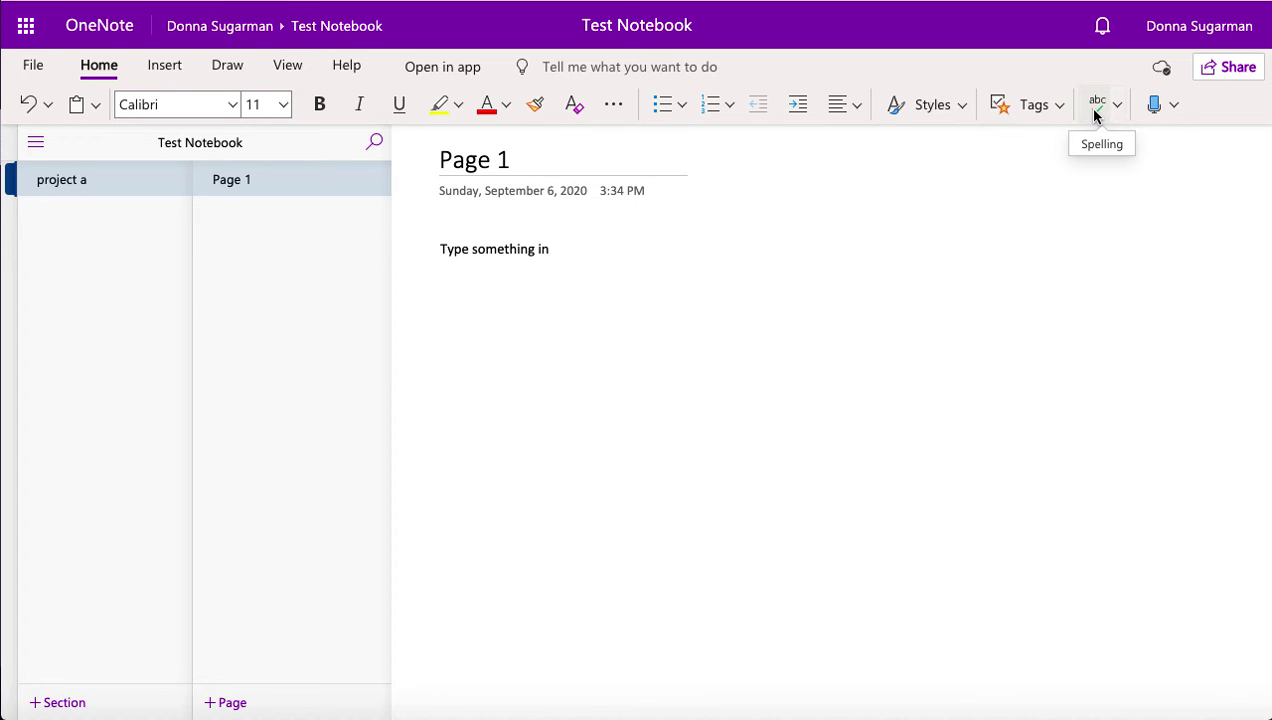
pyautogui.click(1027, 111)
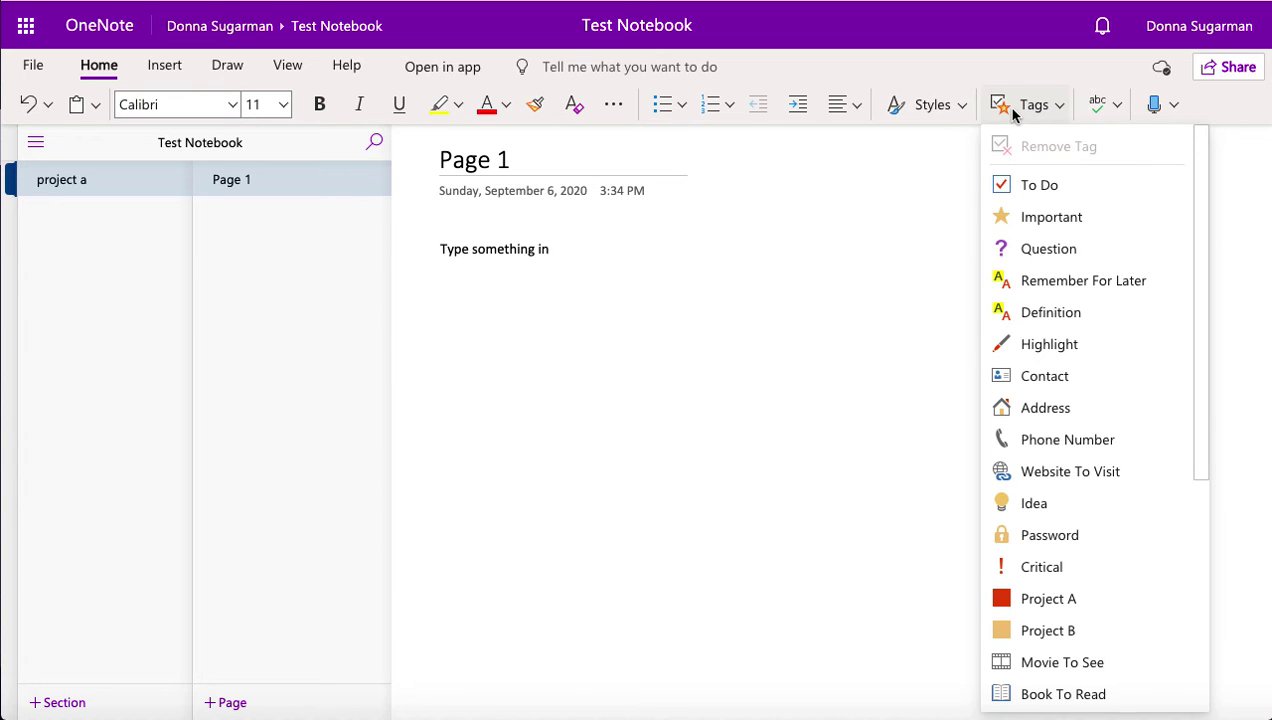
pyautogui.click(1012, 106)
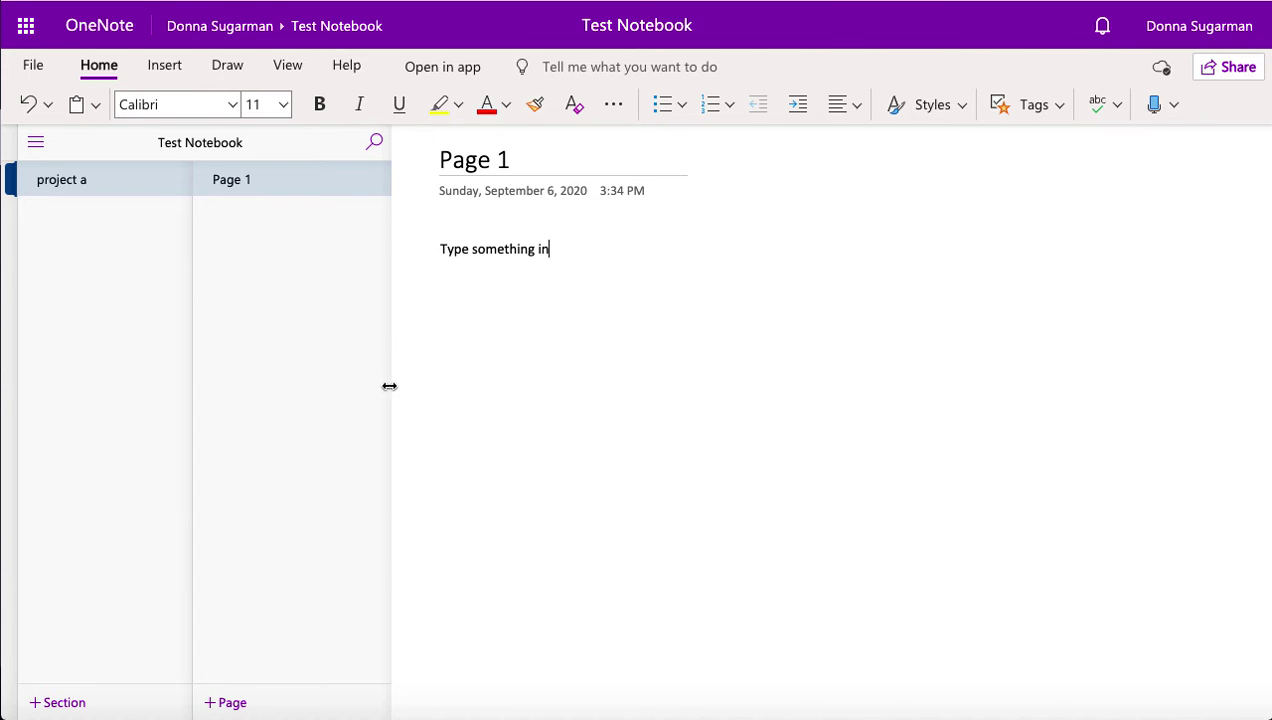
# - Create a note below the first line and start dictation, allowing microphone access
pyautogui.click(458, 360)
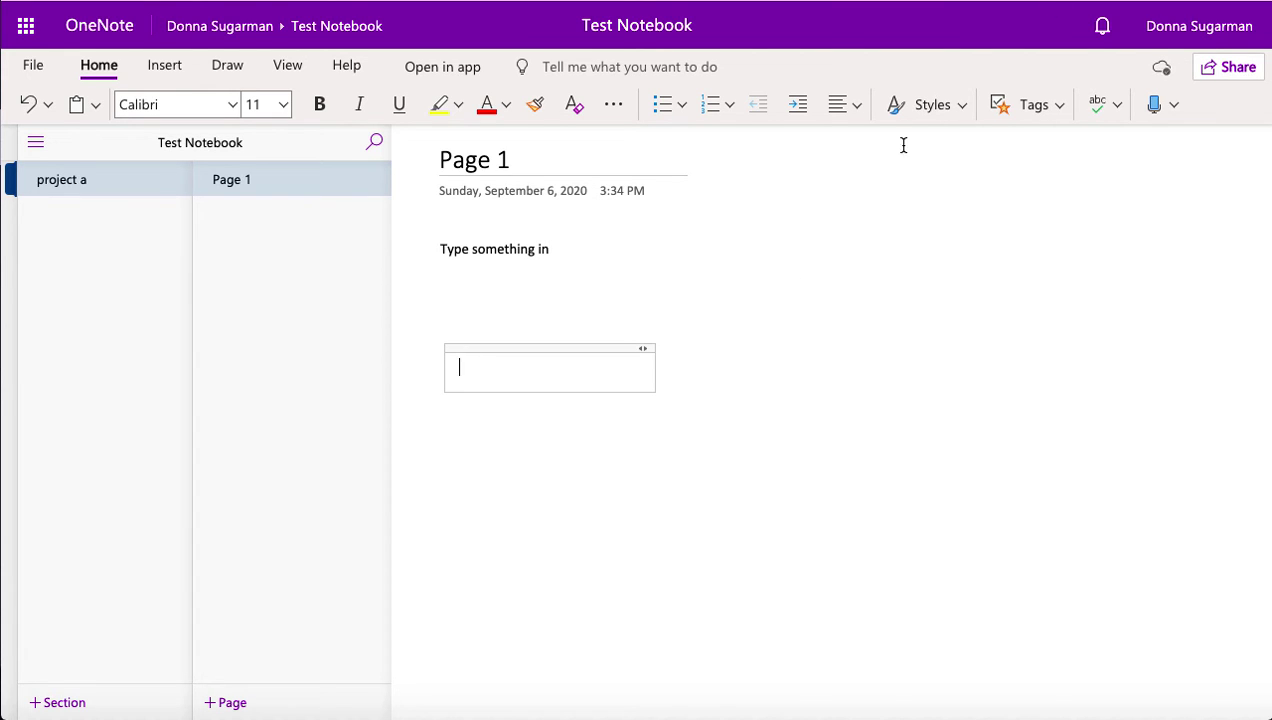
pyautogui.click(1155, 105)
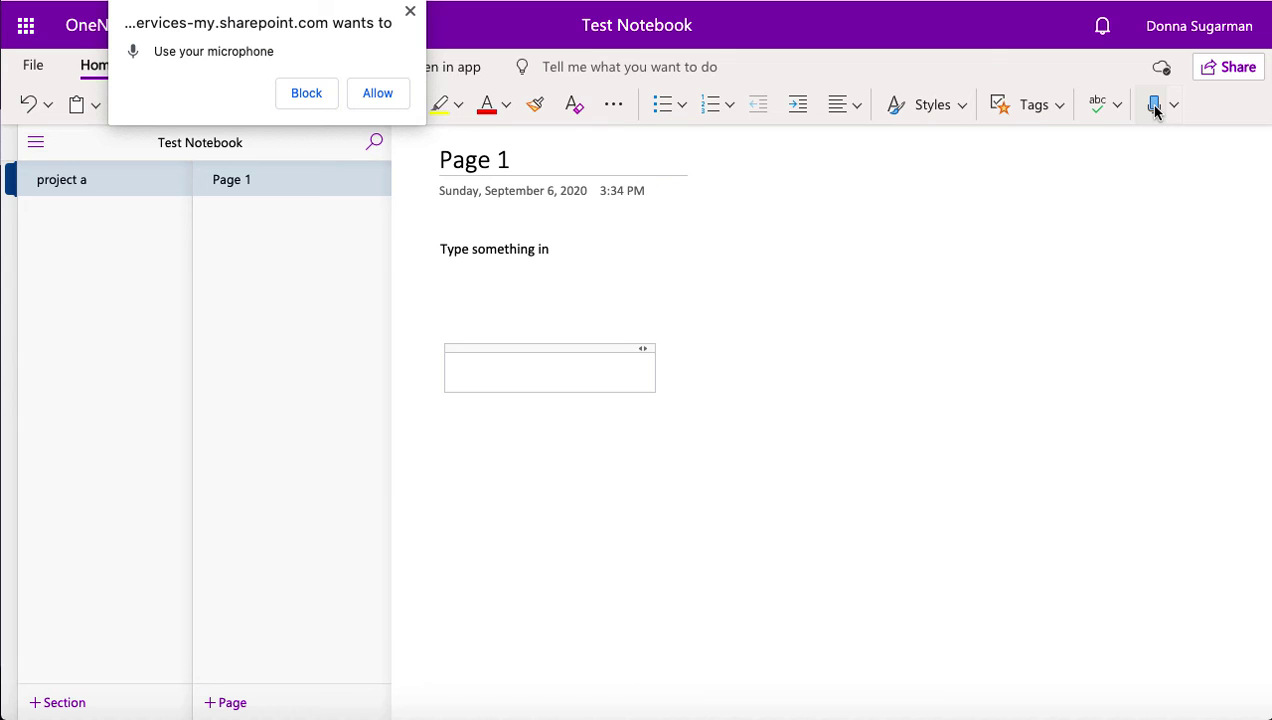
pyautogui.click(378, 93)
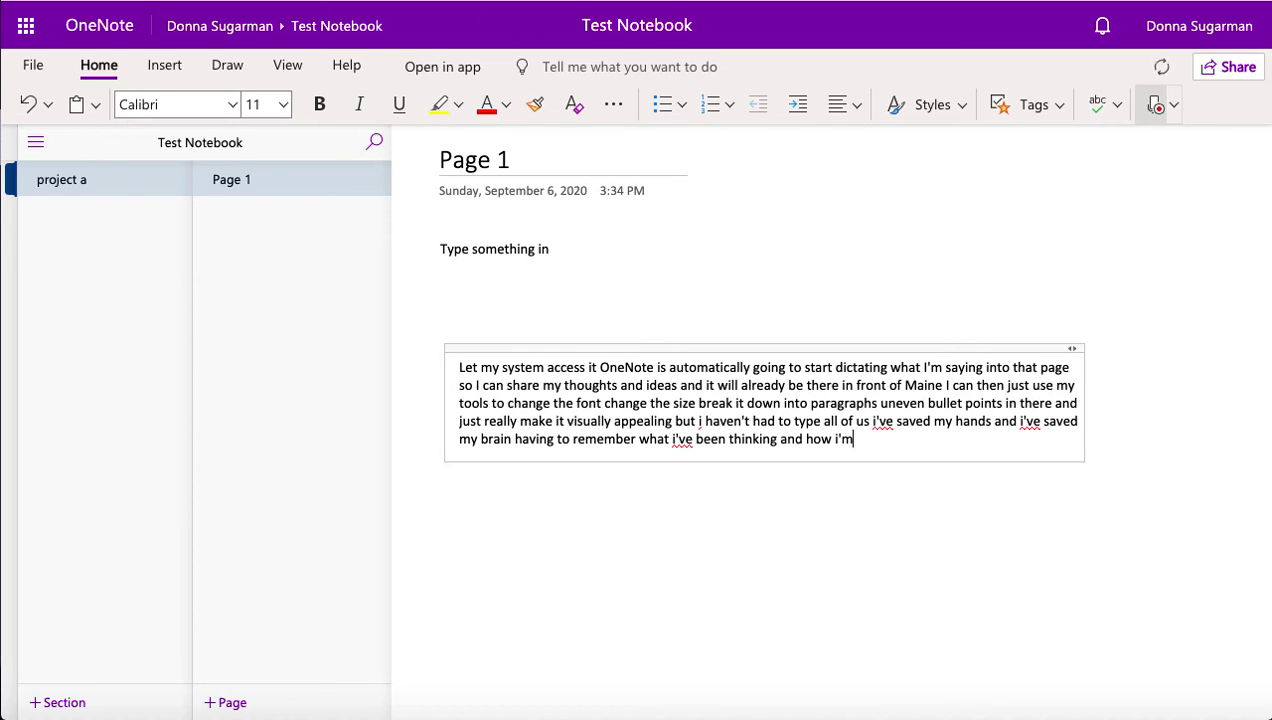
pyautogui.click(1155, 106)
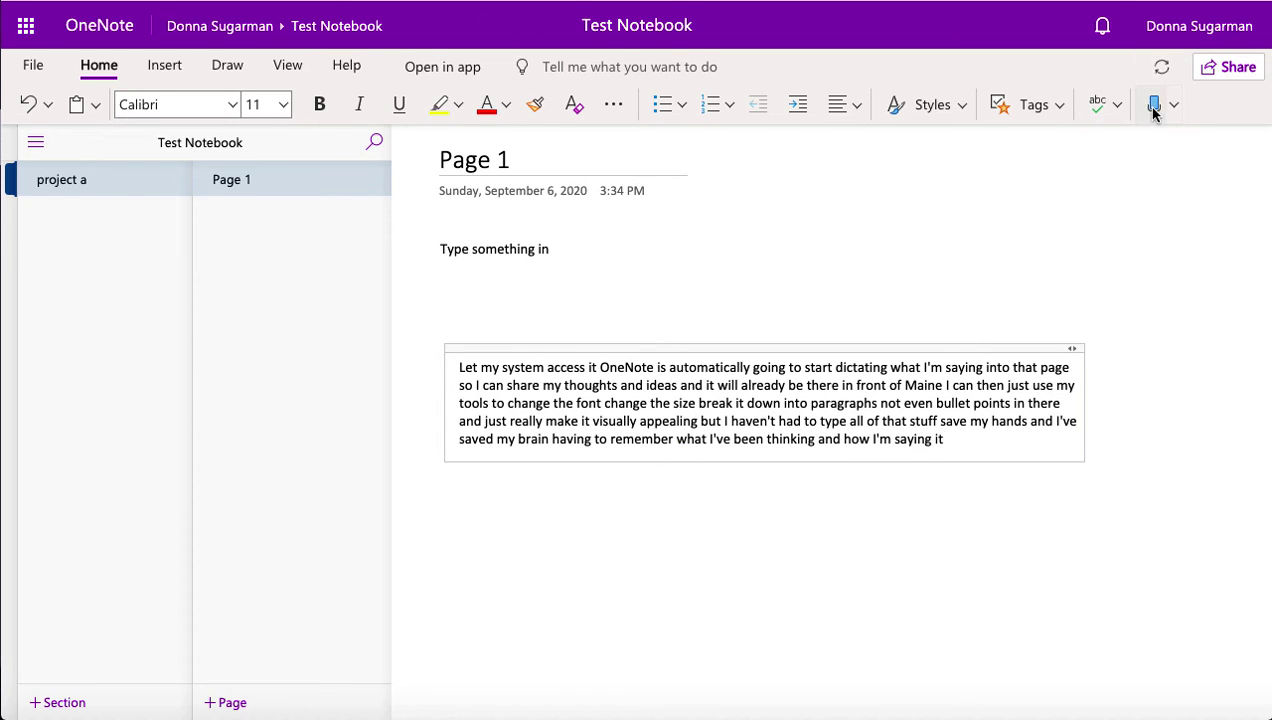
pyautogui.click(1174, 106)
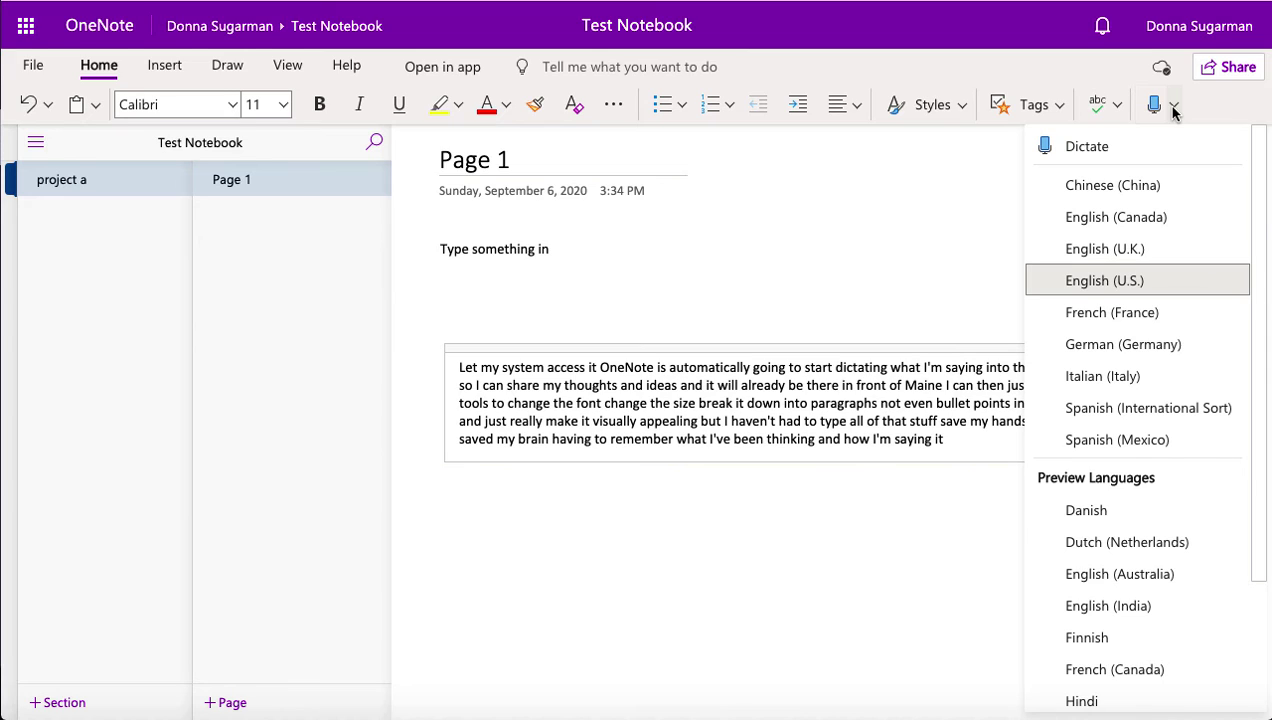
pyautogui.click(534, 538)
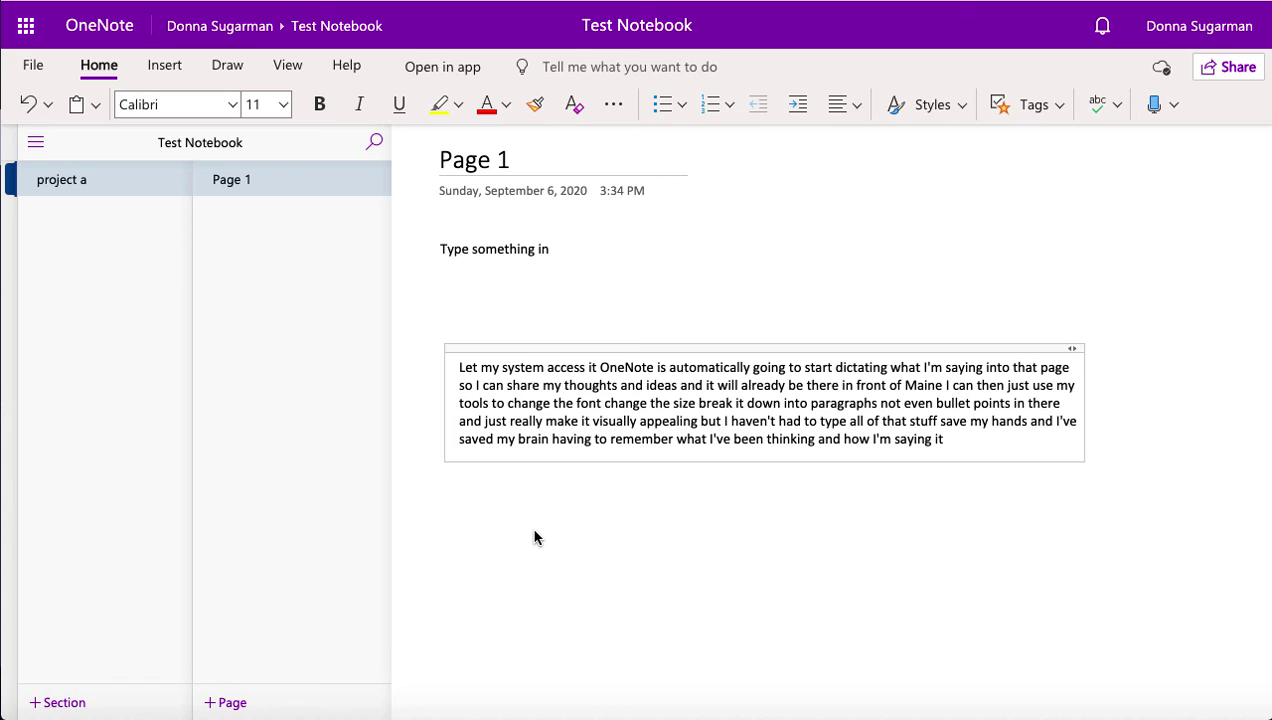
# - Look over the Insert options, then show the Draw pens (black, blue, green, red)
pyautogui.click(155, 66)
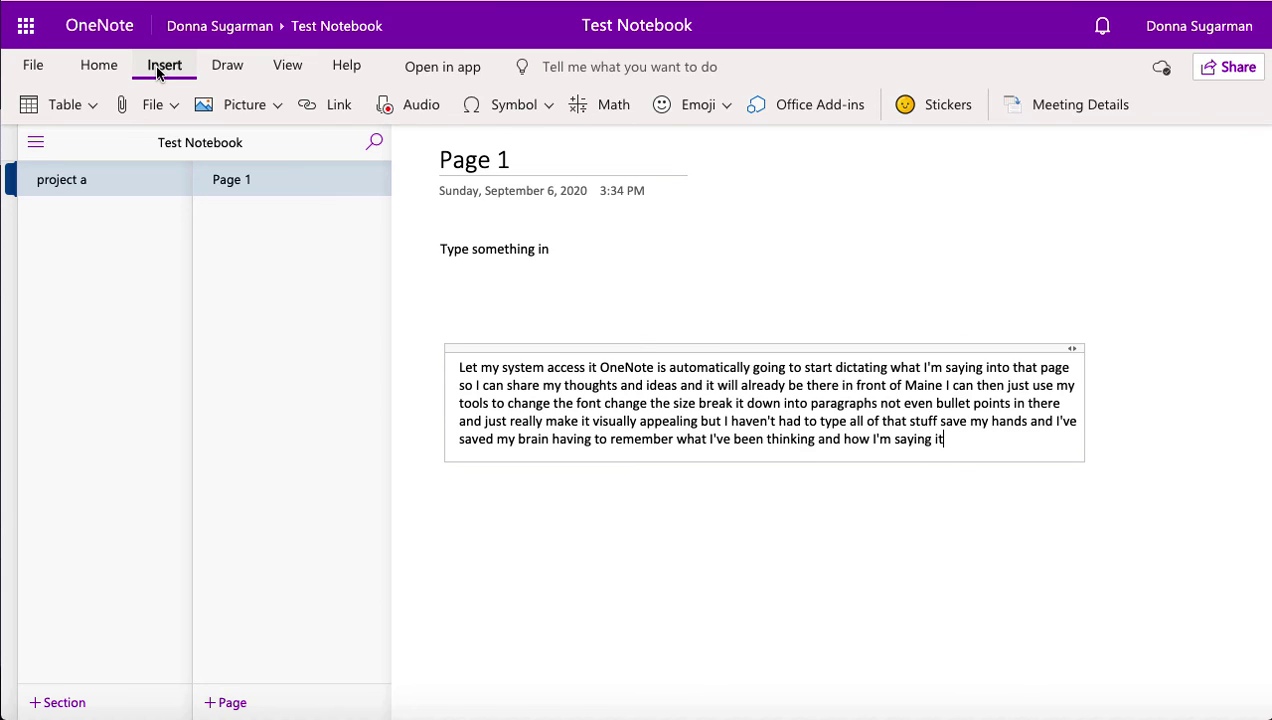
pyautogui.click(225, 68)
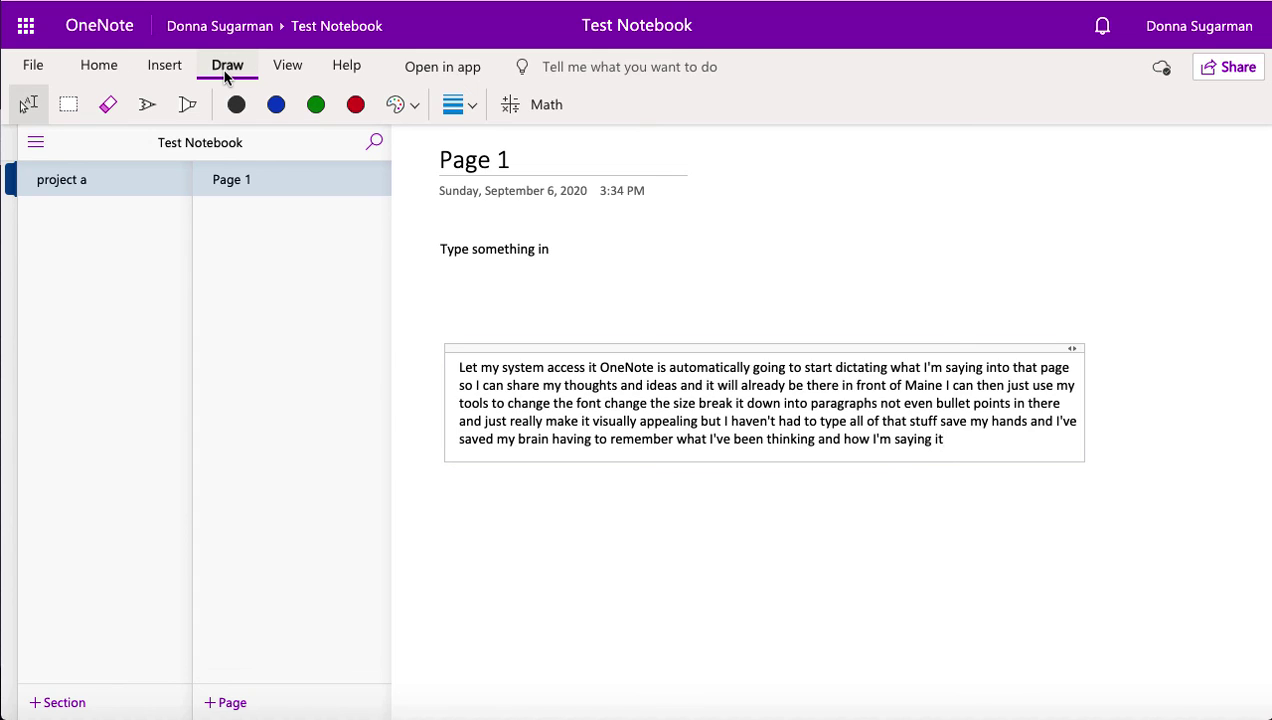
# - Show View options such as Immersive Reader, Reading View and Page Color
pyautogui.click(287, 68)
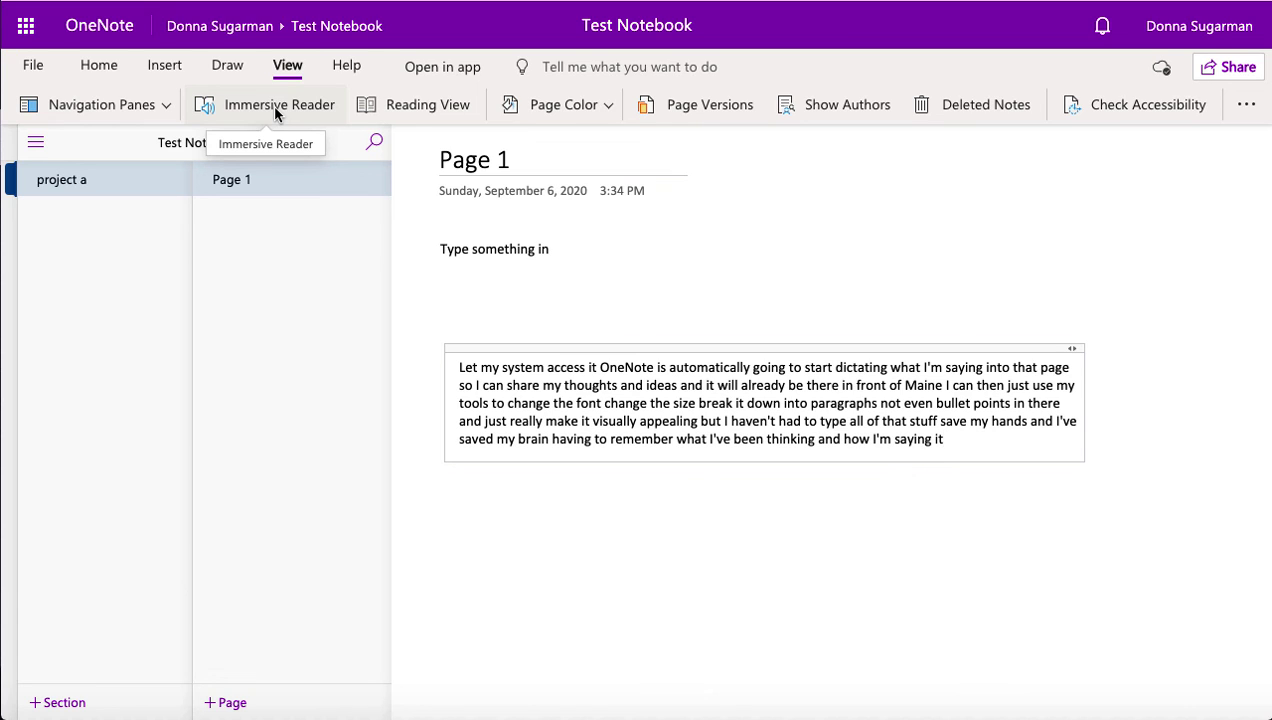
# - Open the Send link dialog, set so anyone with the link can edit
pyautogui.click(1226, 70)
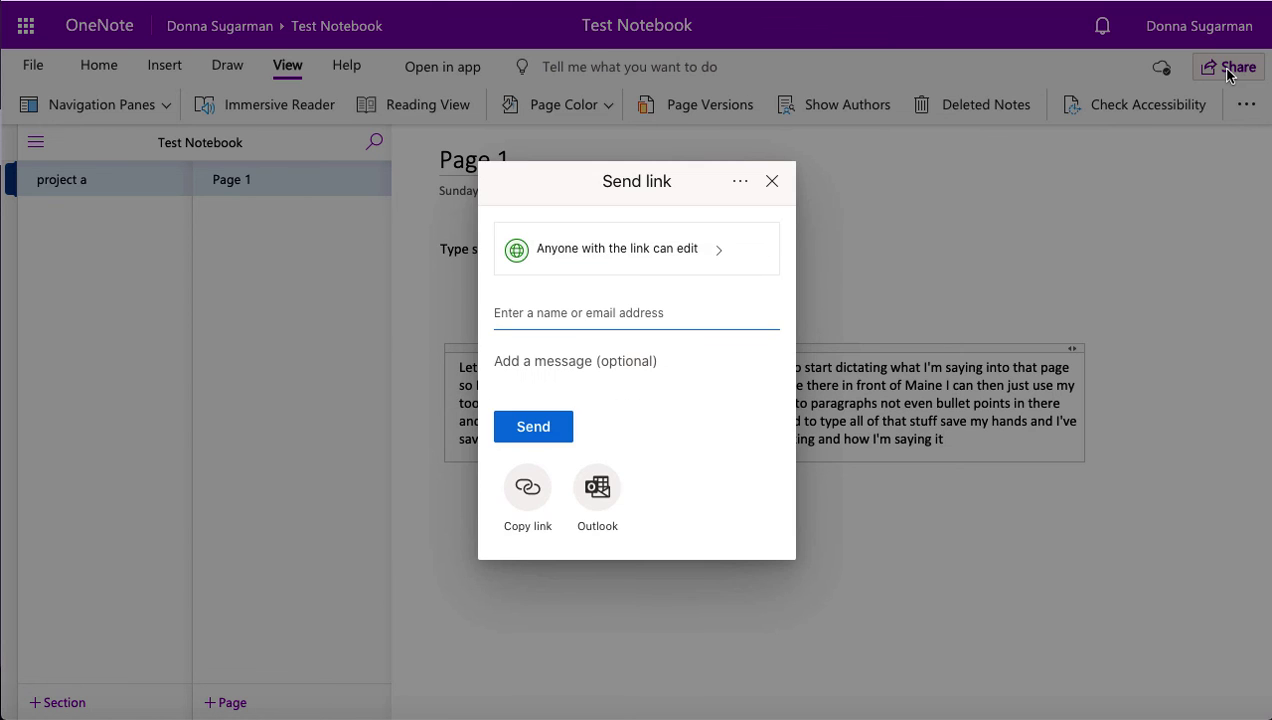